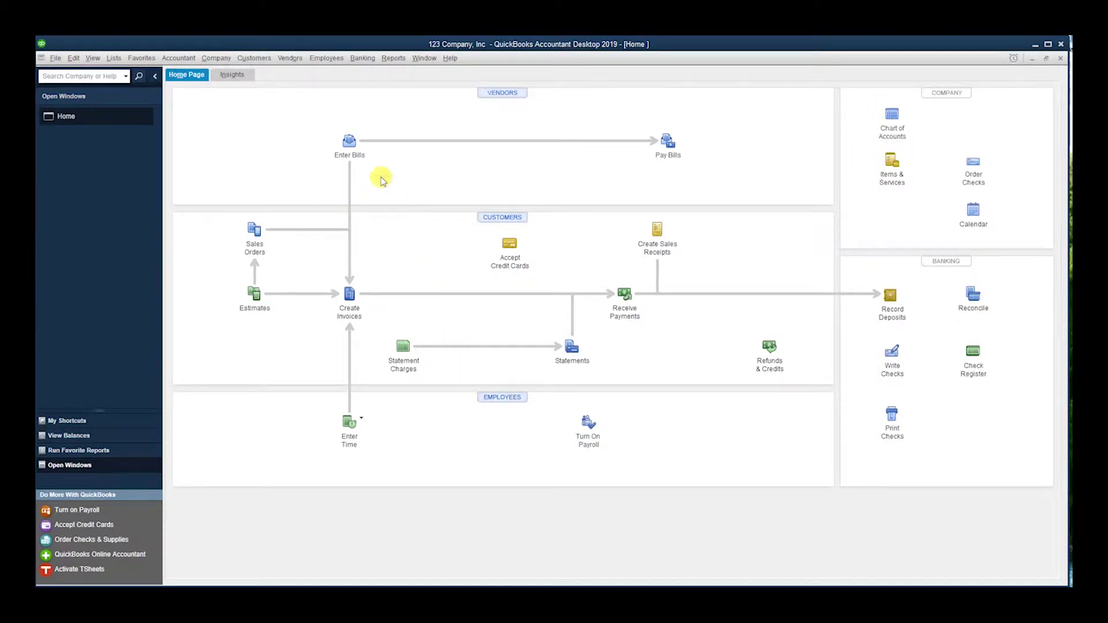
- Open the Vendor Center and select 456 Material Store to show its five checks
click(290, 58)
click(302, 73)
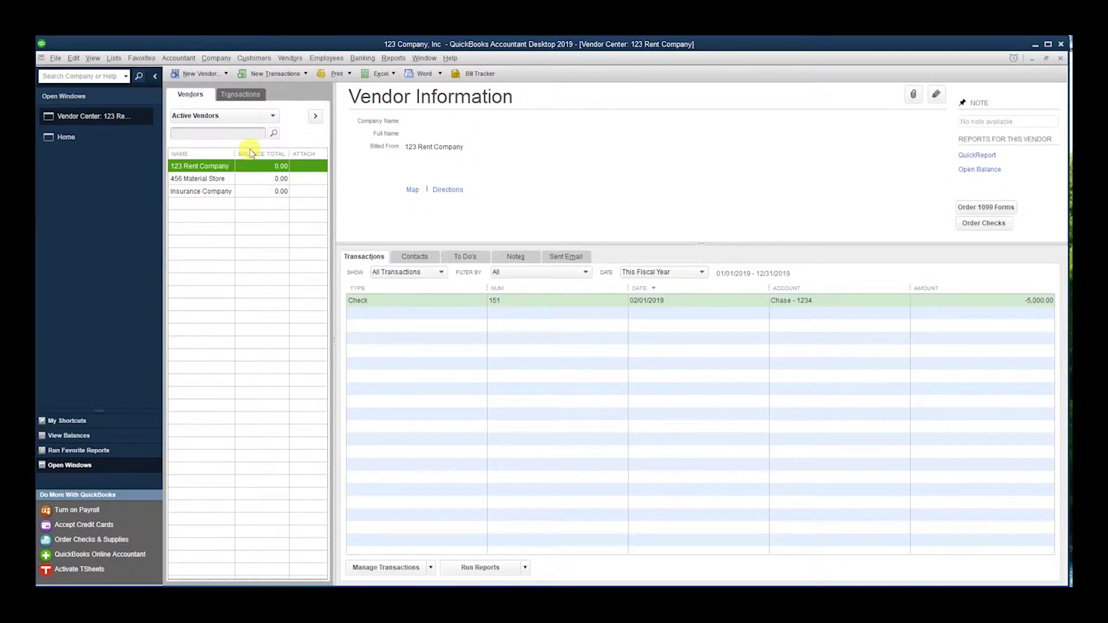
click(219, 179)
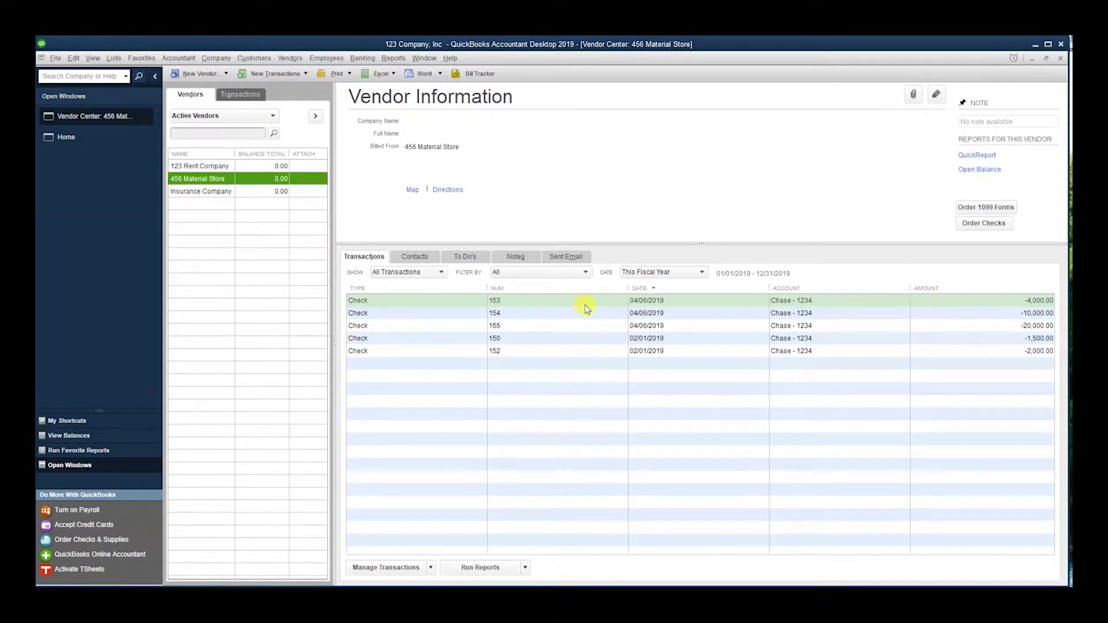
- Open check 154 and make its $10,000 expense billable to 789 Main Street
double_click(562, 313)
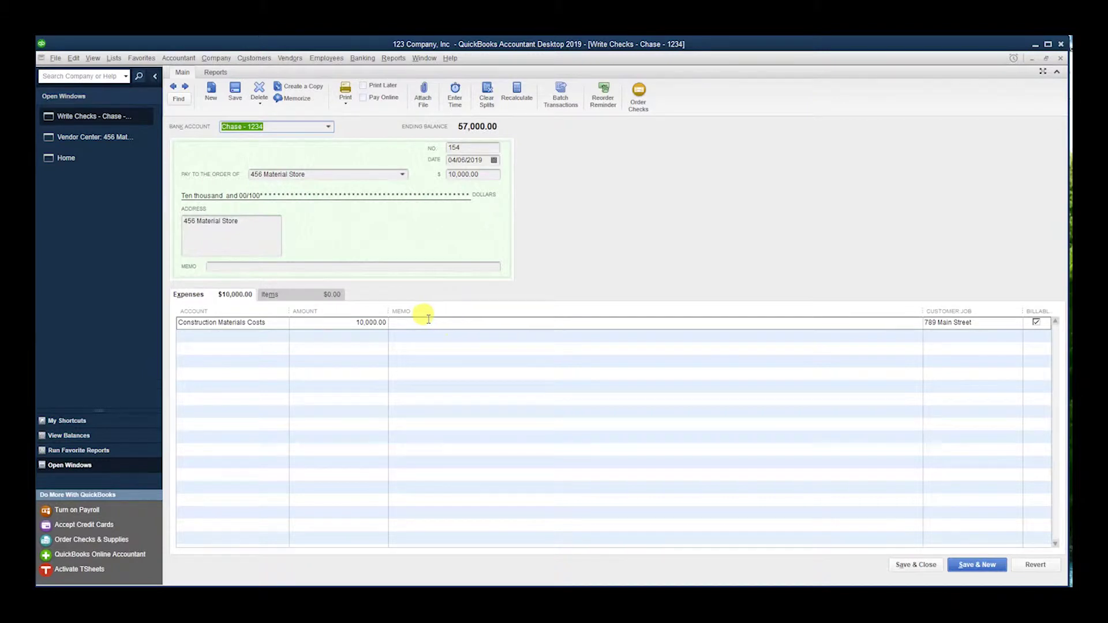
click(1036, 322)
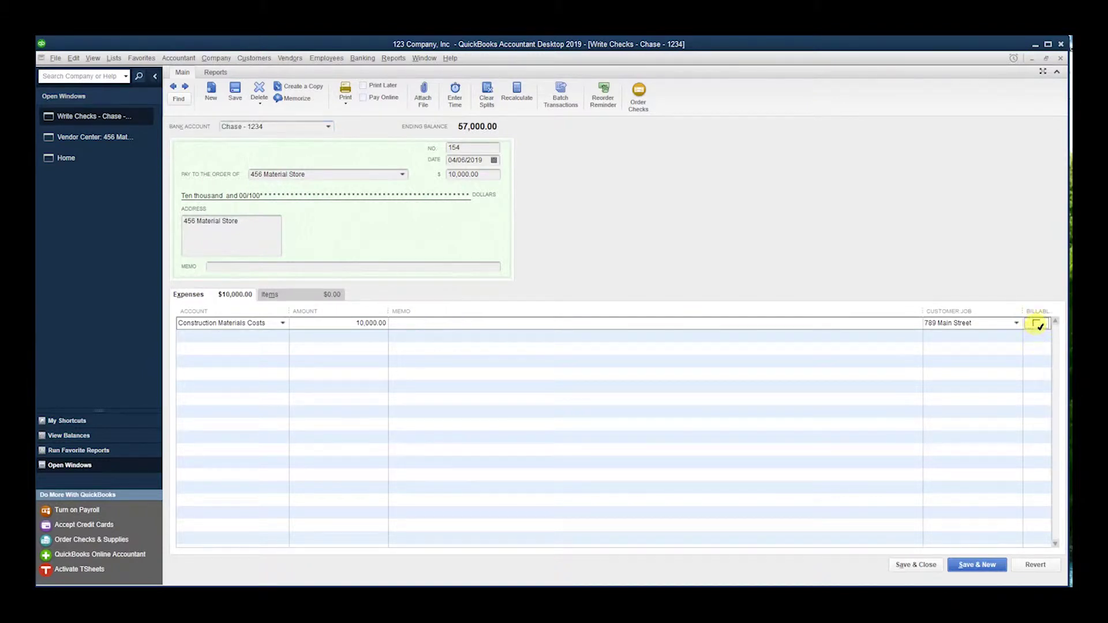
key(Tab)
key(Up)
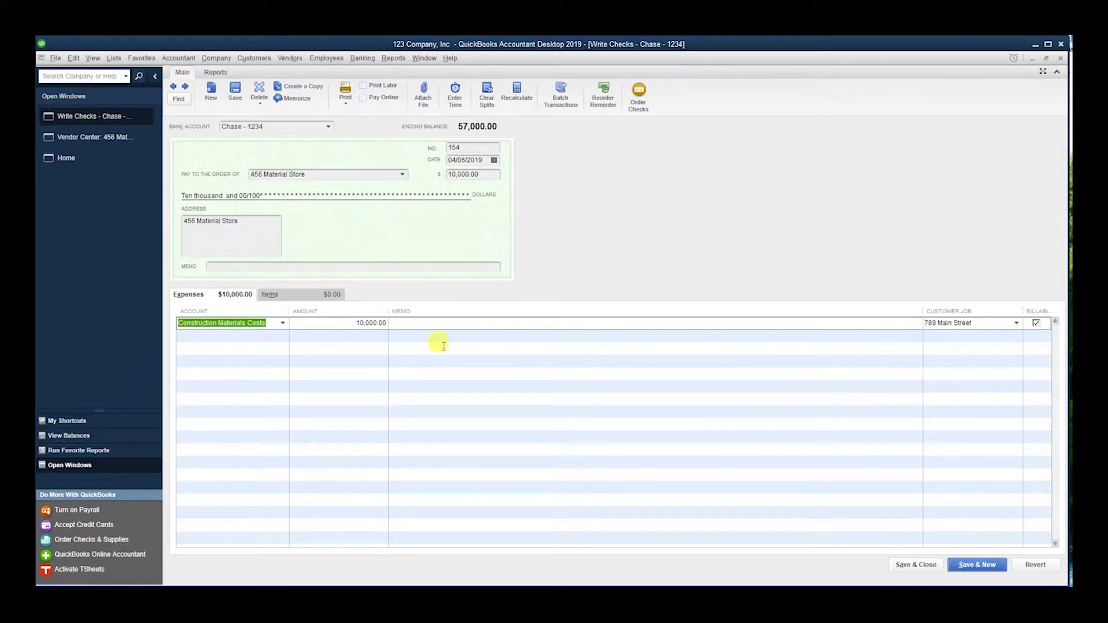
- Add the memo 'Purchased Wood and Cement' to the expense line and save the check
click(403, 324)
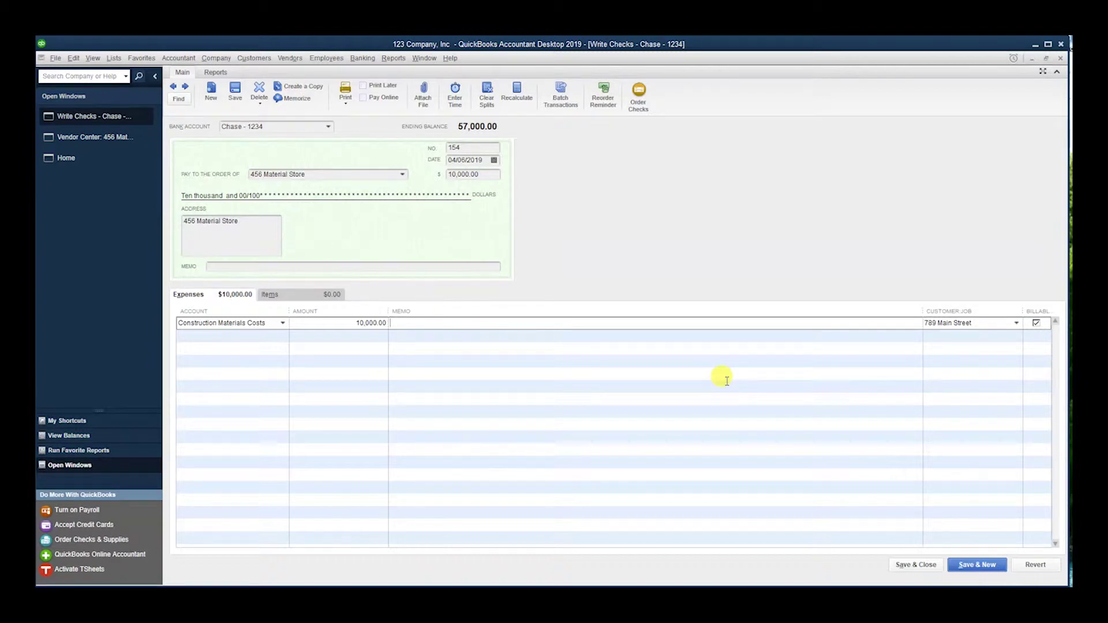
text(Purchased Wood and Cement)
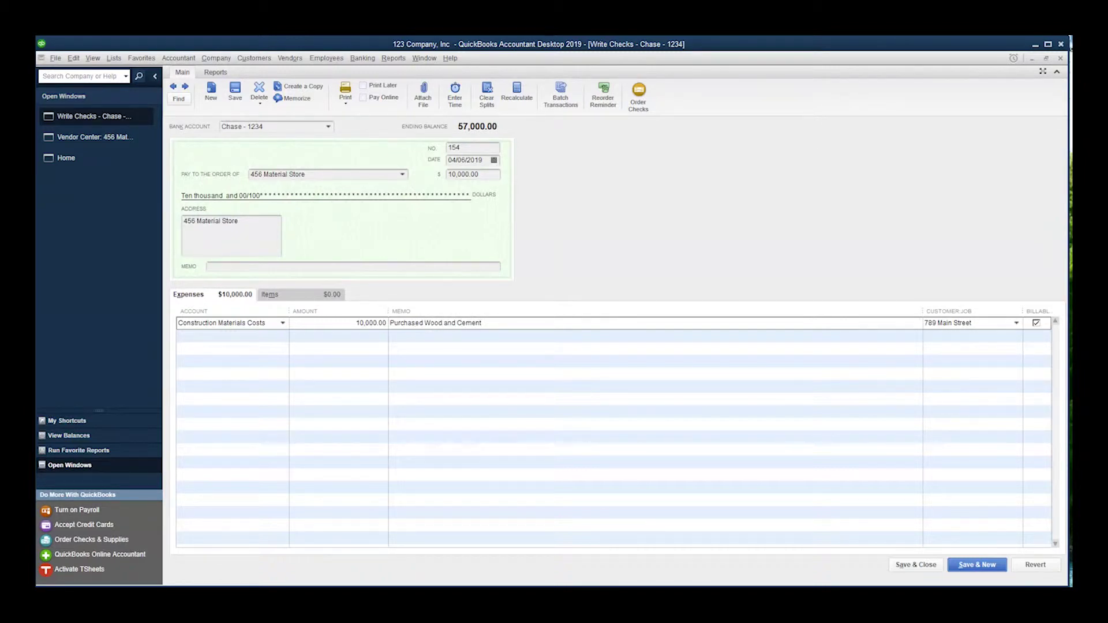
click(534, 351)
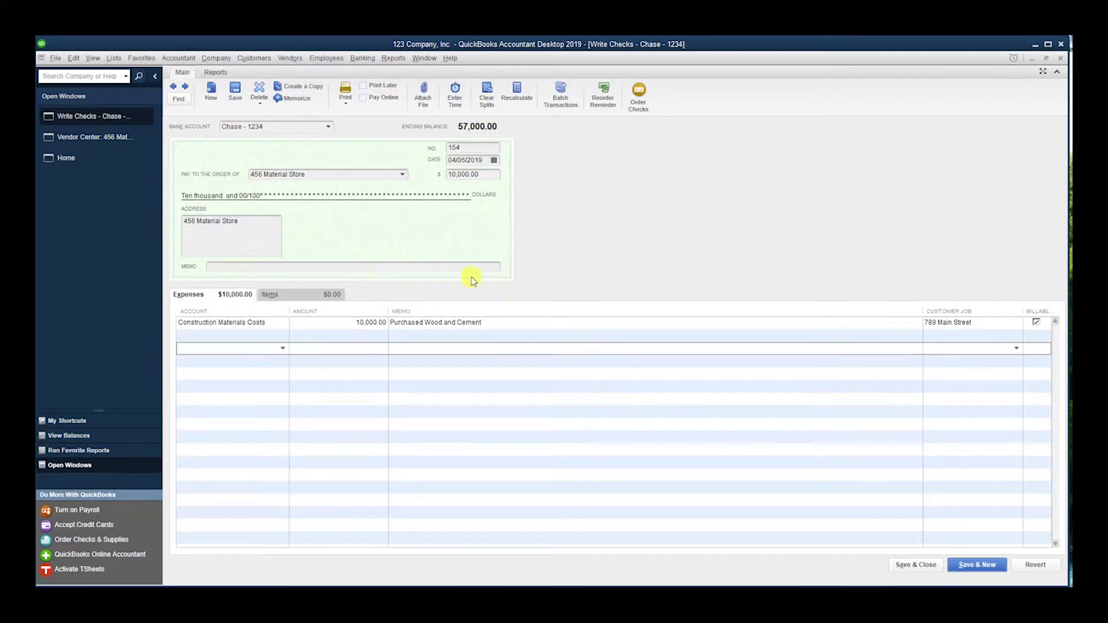
click(902, 567)
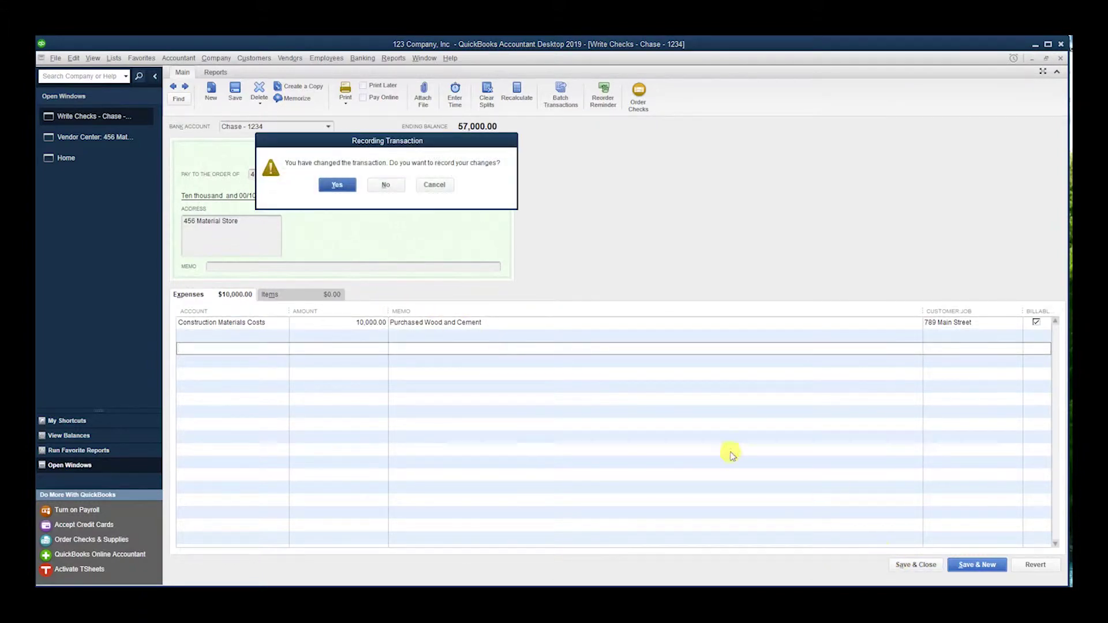
click(337, 185)
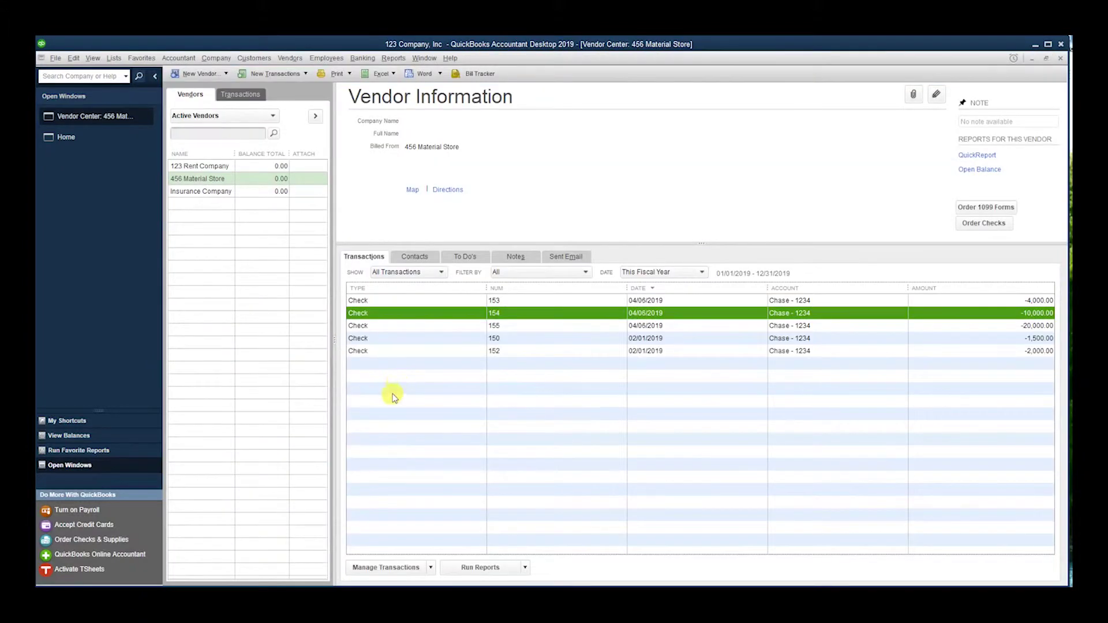
- Open the Customer Center, select the 789 Main Street job, and list its new transaction types
click(396, 388)
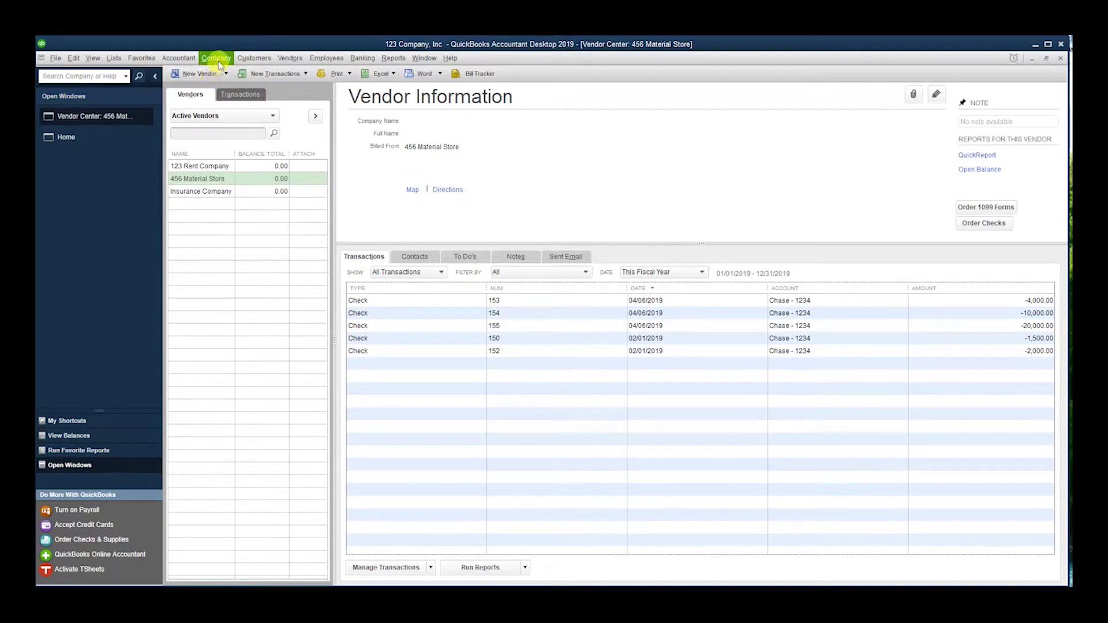
click(249, 60)
click(253, 72)
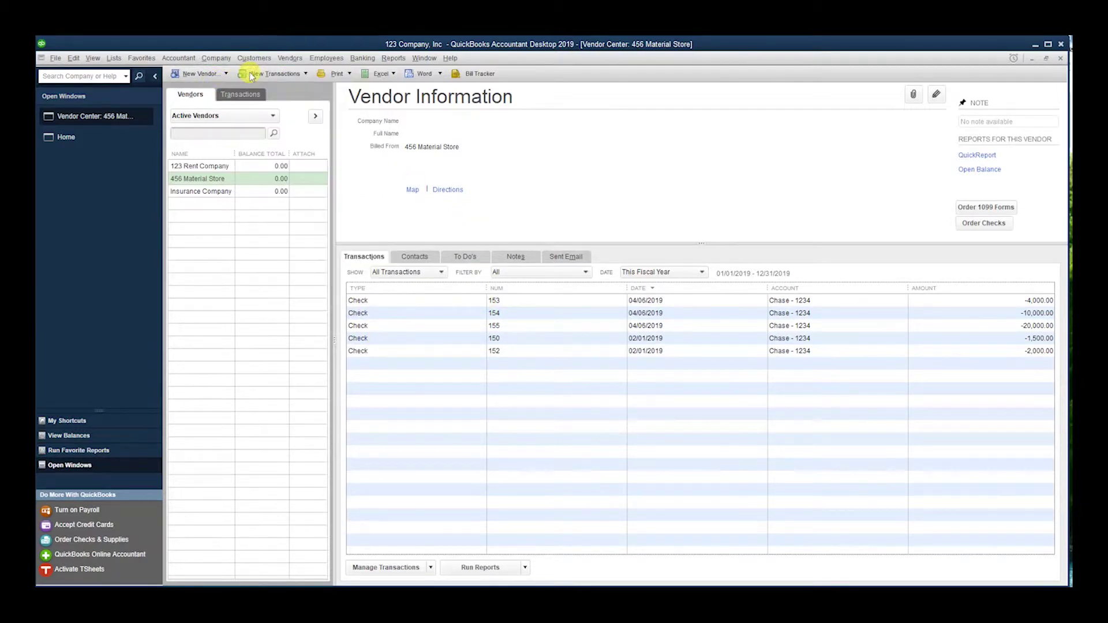
click(214, 205)
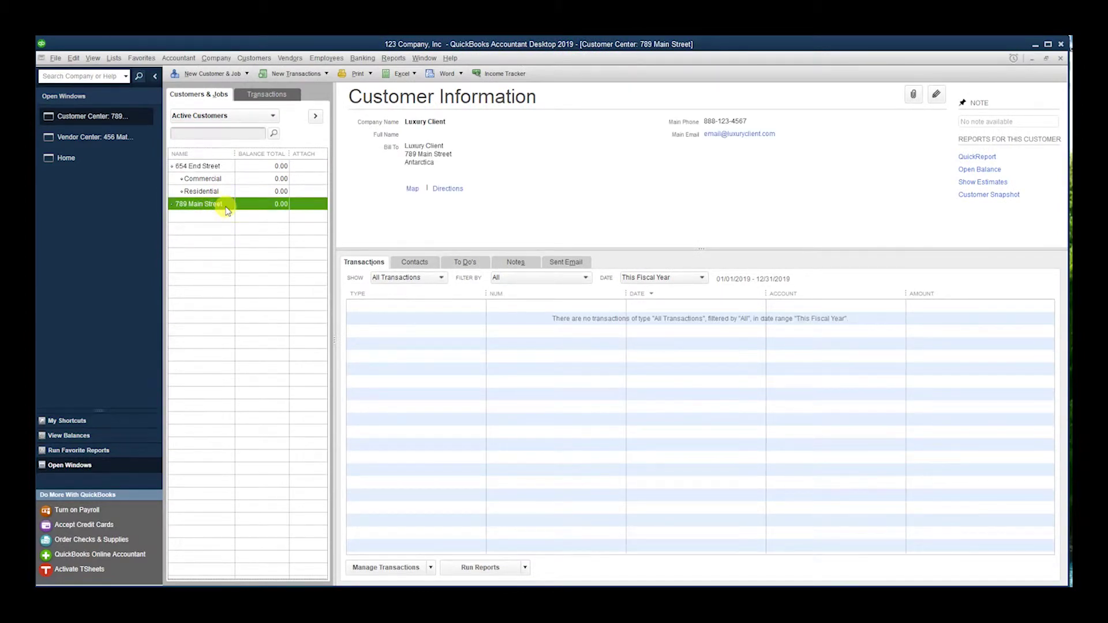
click(284, 75)
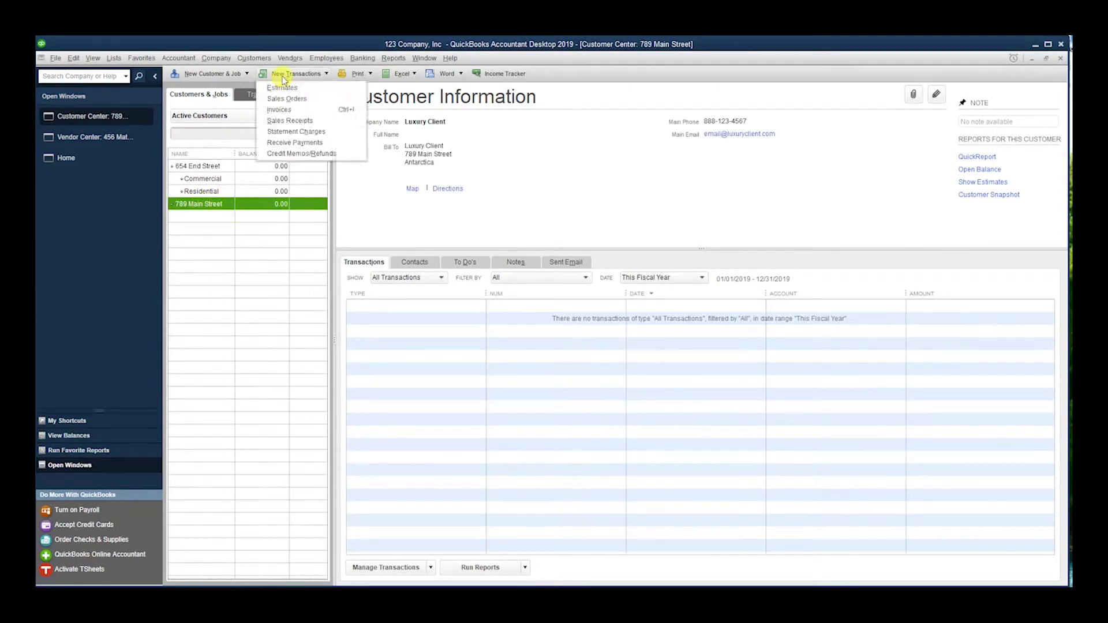
- Create an invoice for job 789 Main Street and choose to add its outstanding billable expenses
click(279, 109)
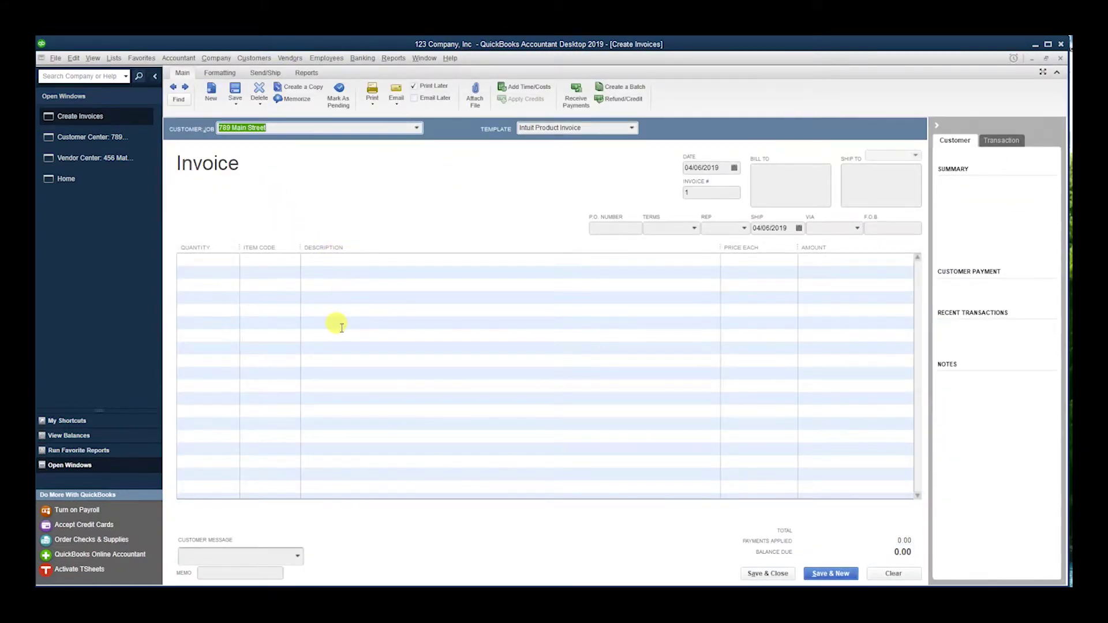
click(341, 327)
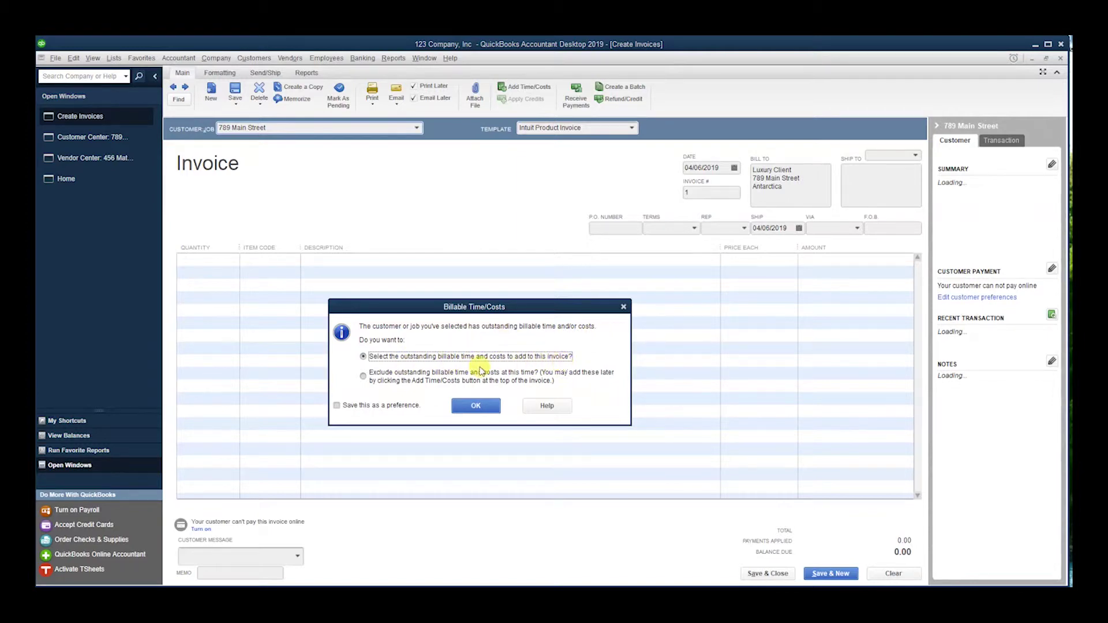
click(472, 407)
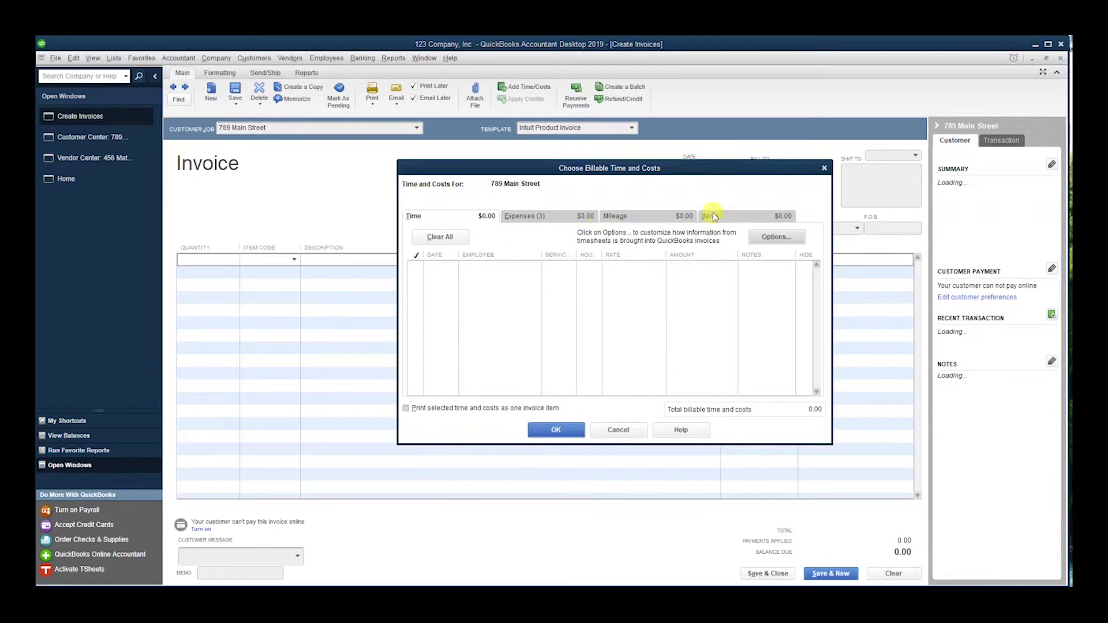
click(534, 217)
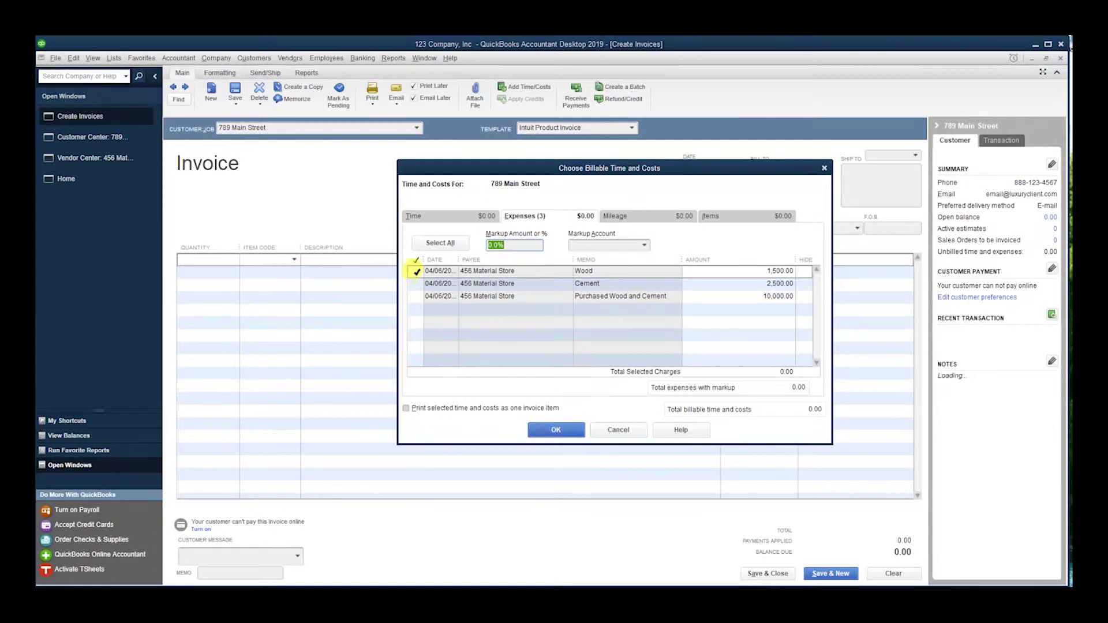
- Select the $10,000 Purchased Wood and Cement expense and give it a 20% markup
click(416, 296)
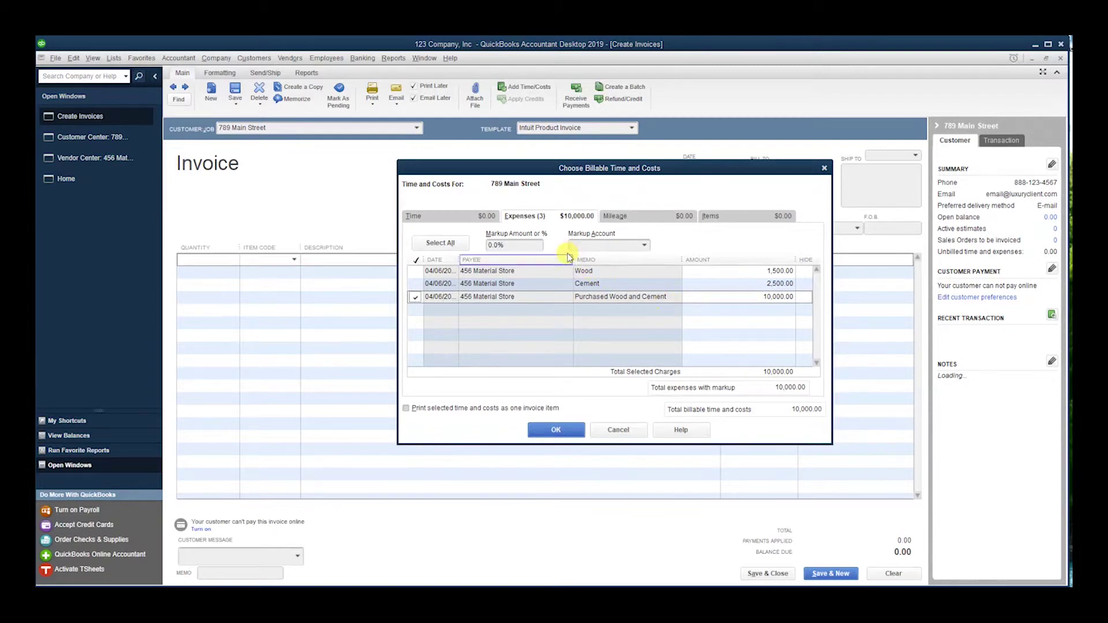
click(494, 245)
text(2)
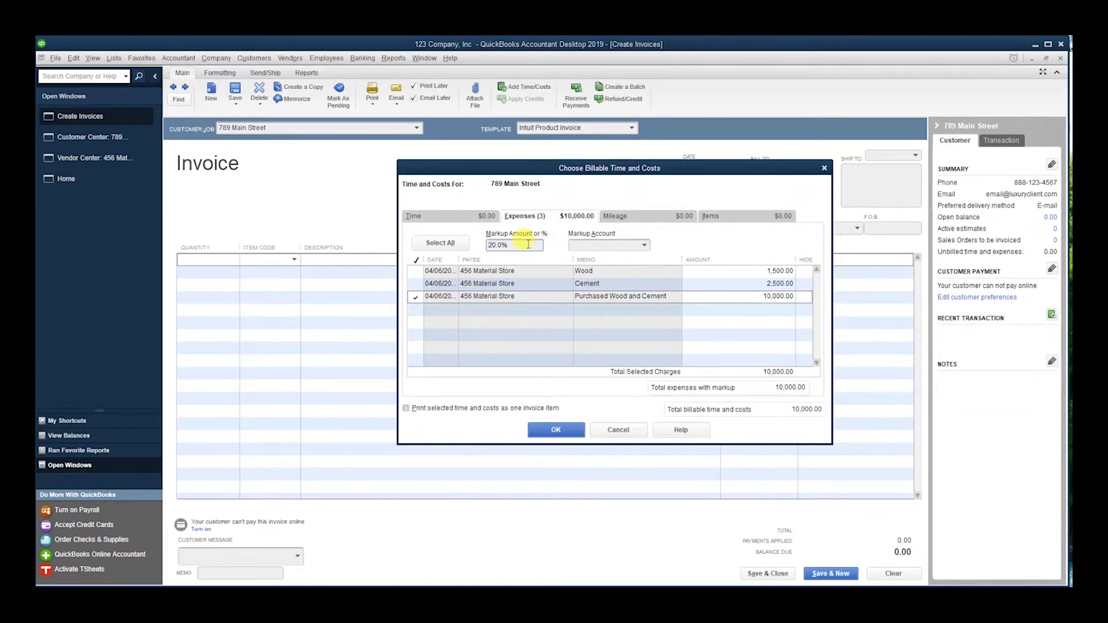
click(644, 245)
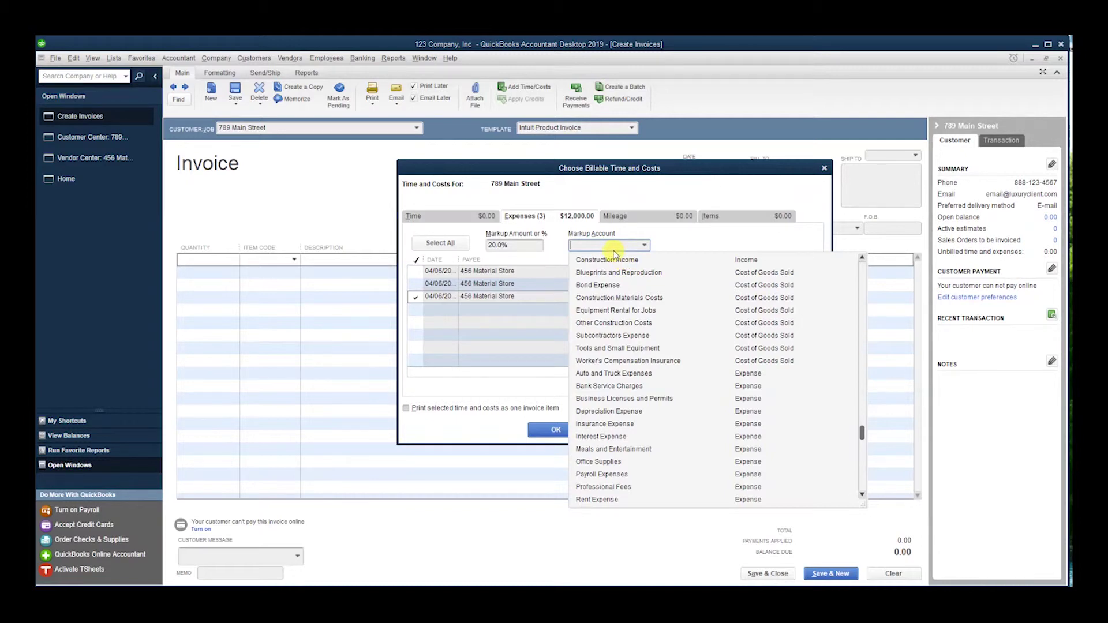
- Set up a new Markup Income income account and use it as the markup account
text(Markup Income)
key(Tab)
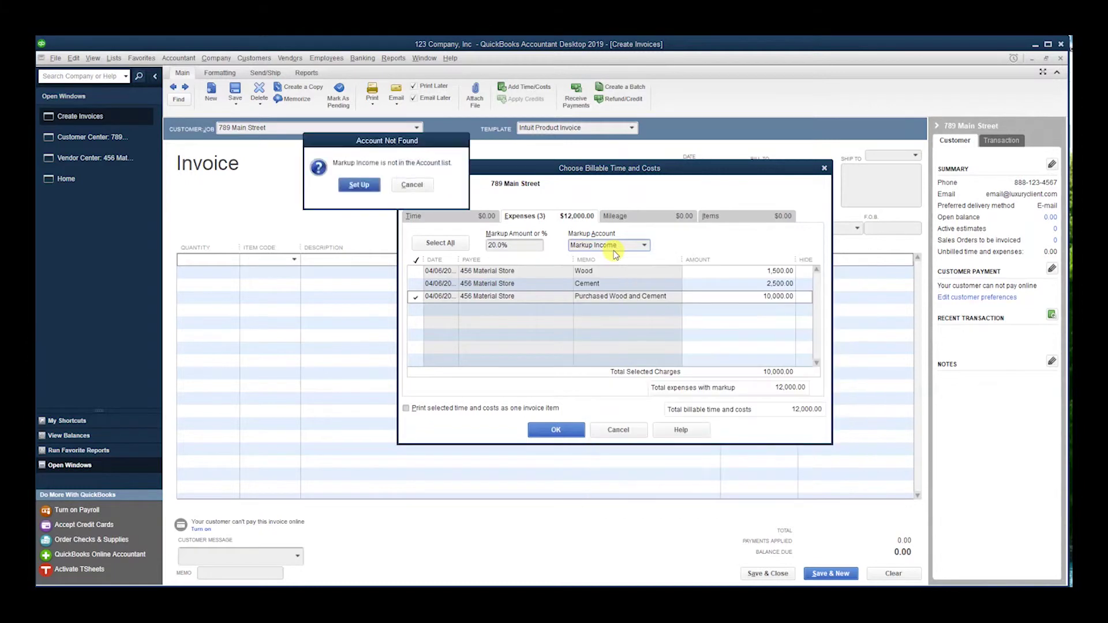
click(360, 185)
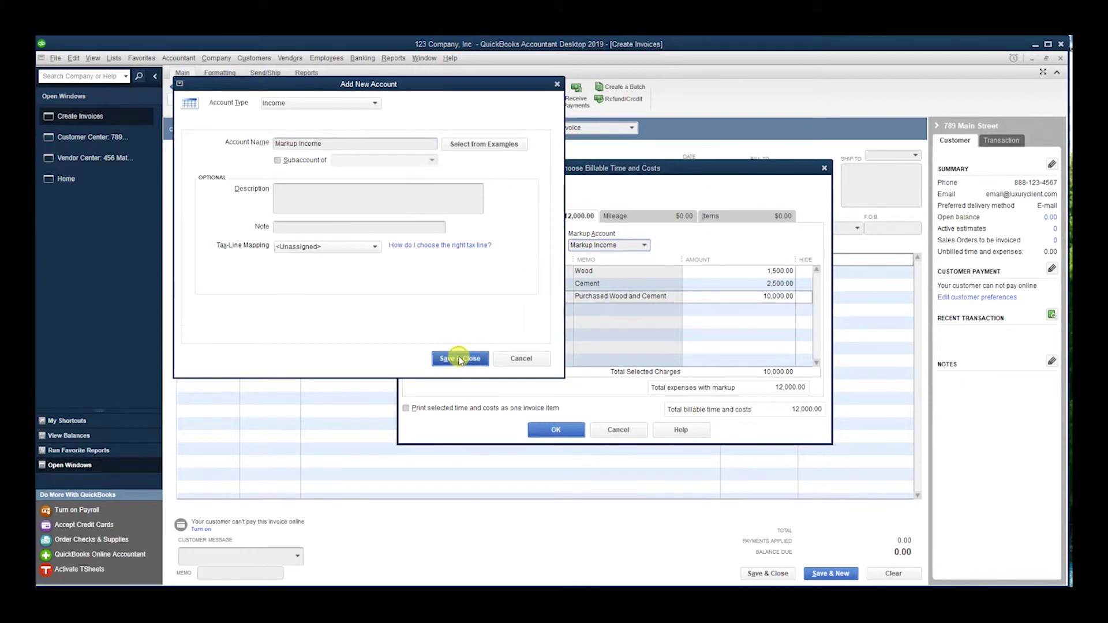
click(460, 358)
click(644, 246)
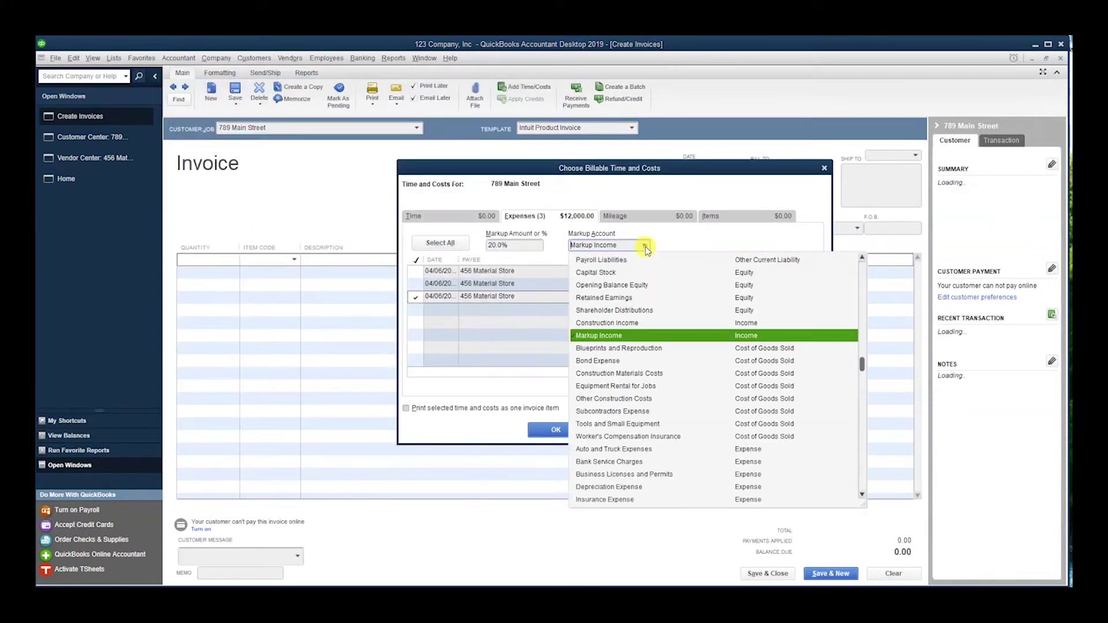
click(645, 247)
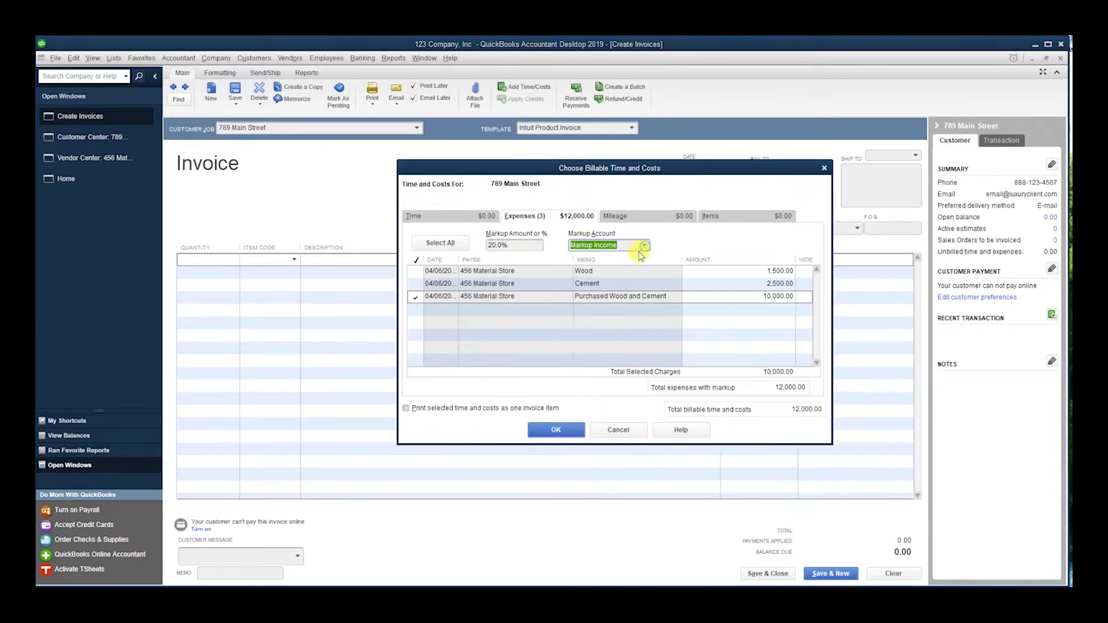
click(556, 431)
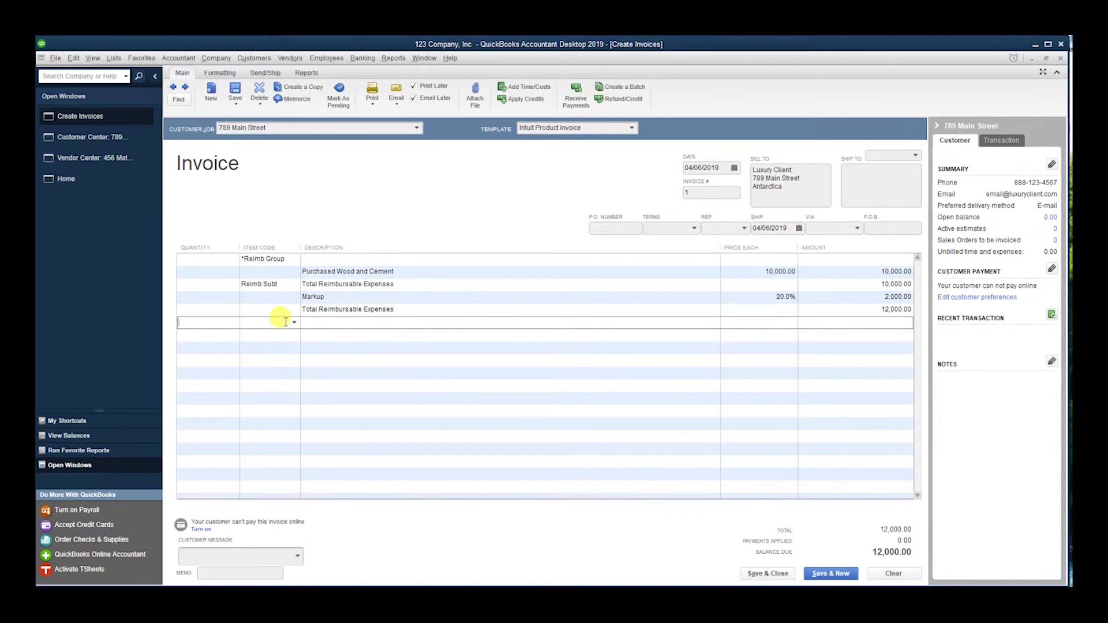
- Add the marked-up $12,000 expense to the invoice and save it
click(620, 228)
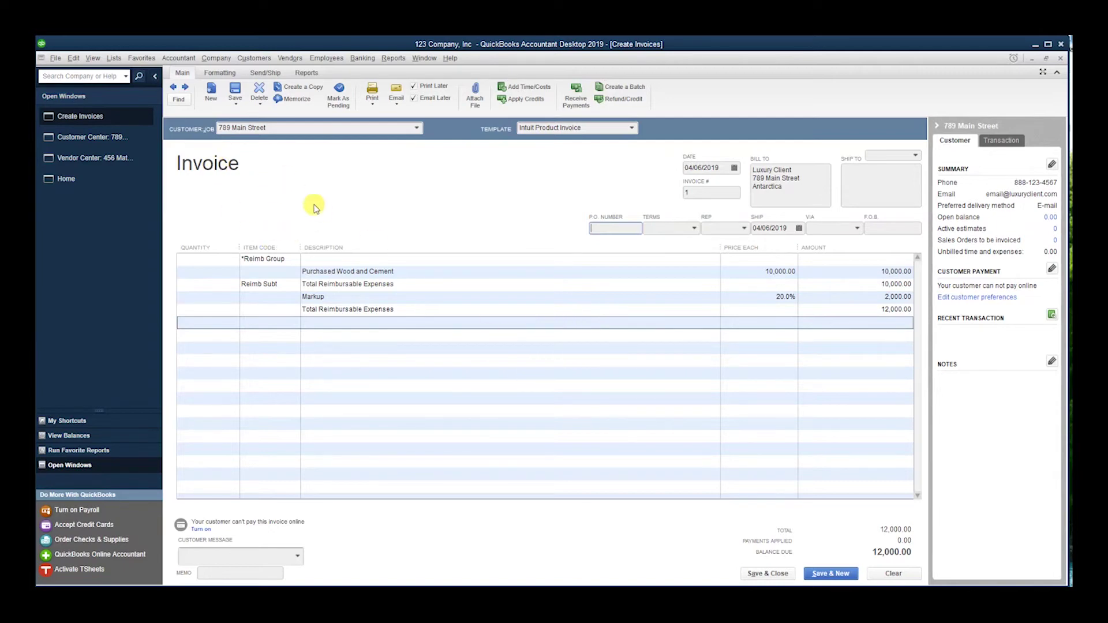
click(766, 574)
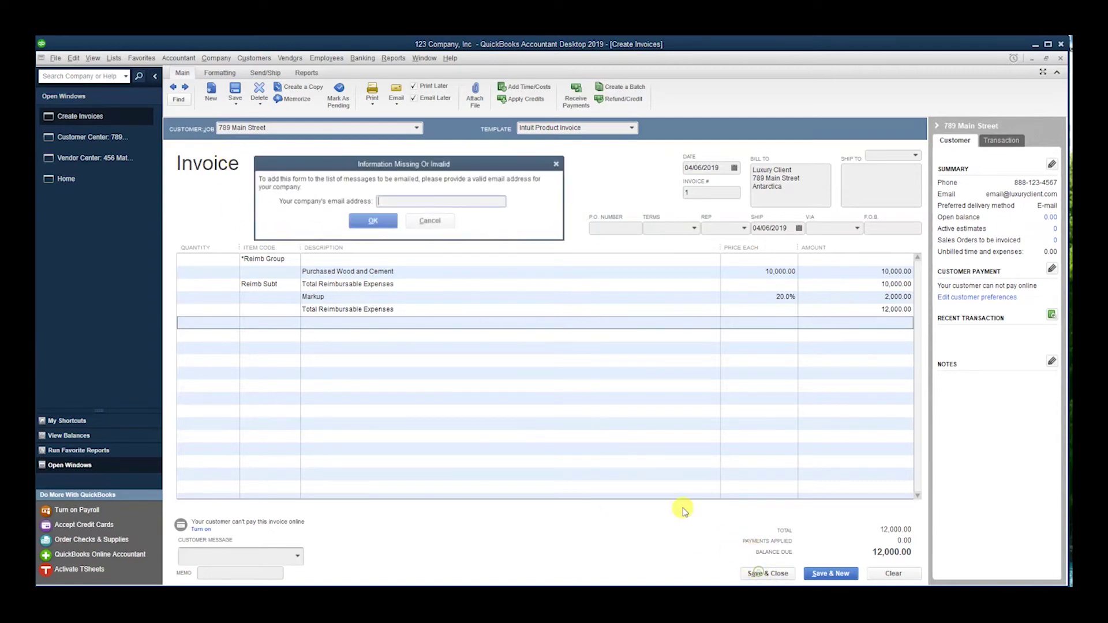
- Supply the company email so the invoice saves, then view invoice 1 for $12,000
key(ctrl+v)
click(372, 221)
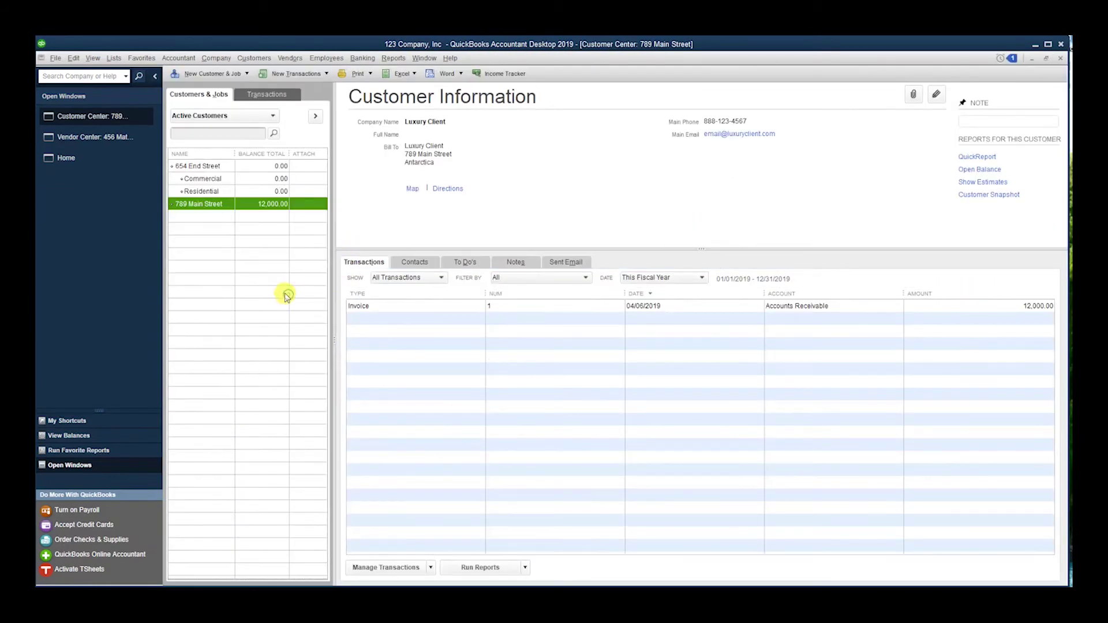
click(448, 306)
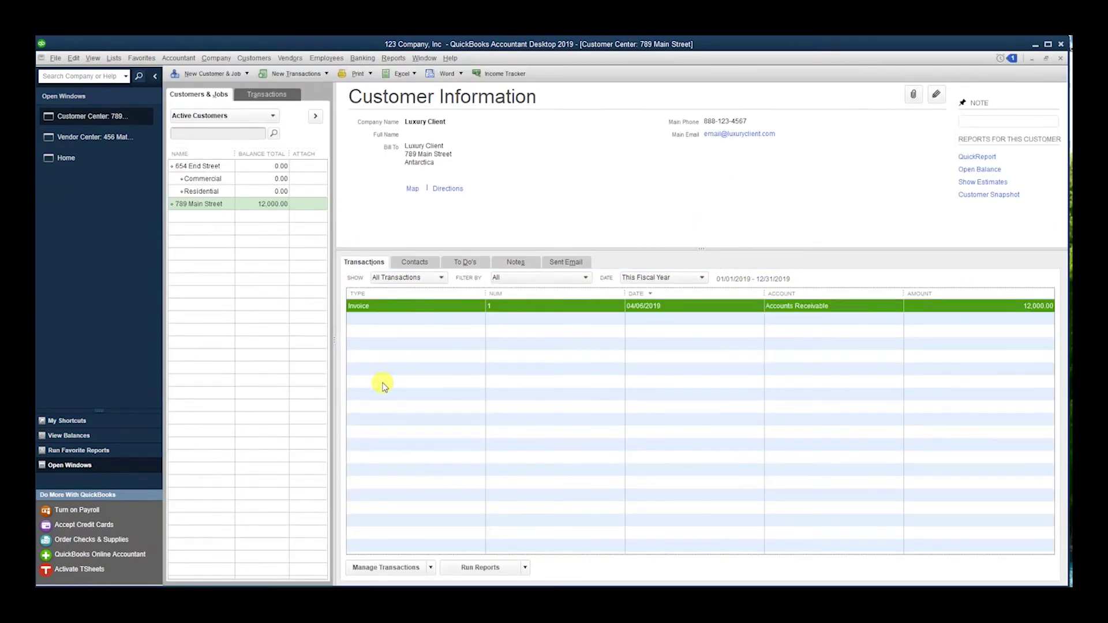